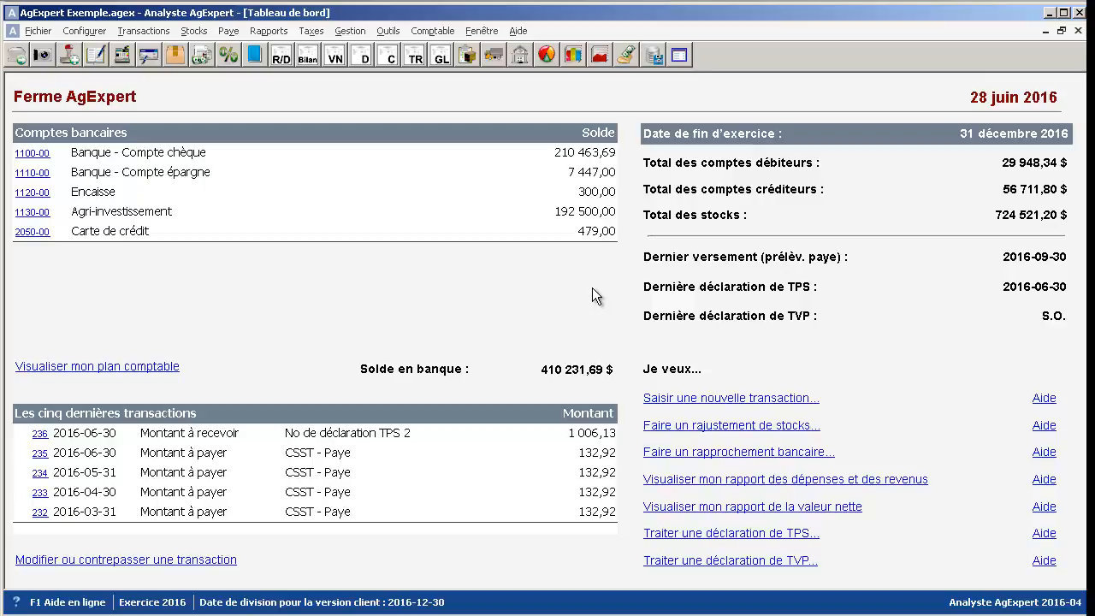
click(78, 32)
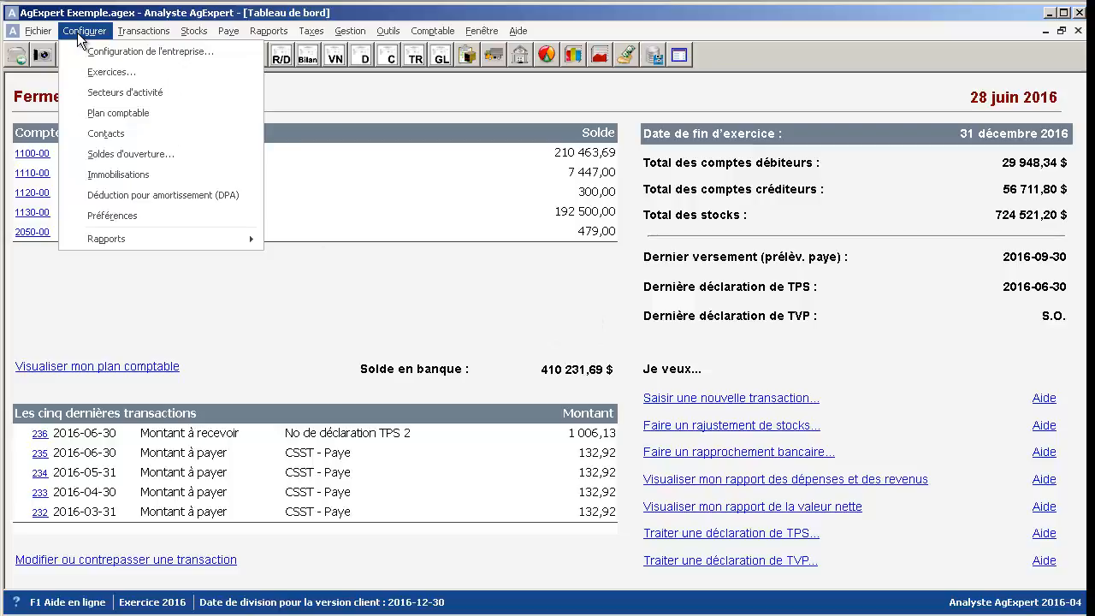
click(181, 175)
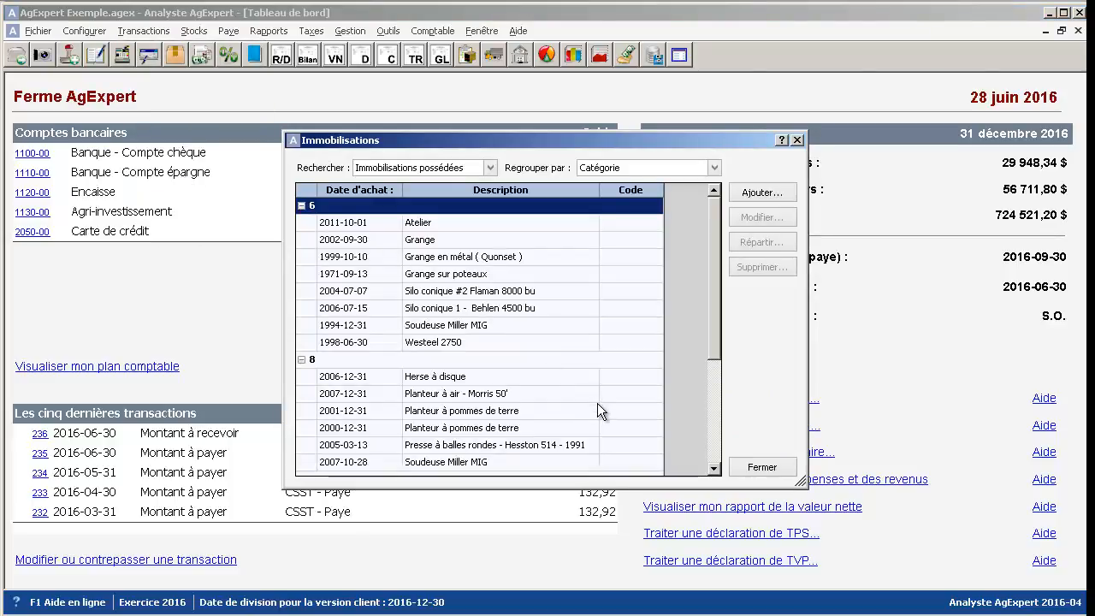
click(767, 192)
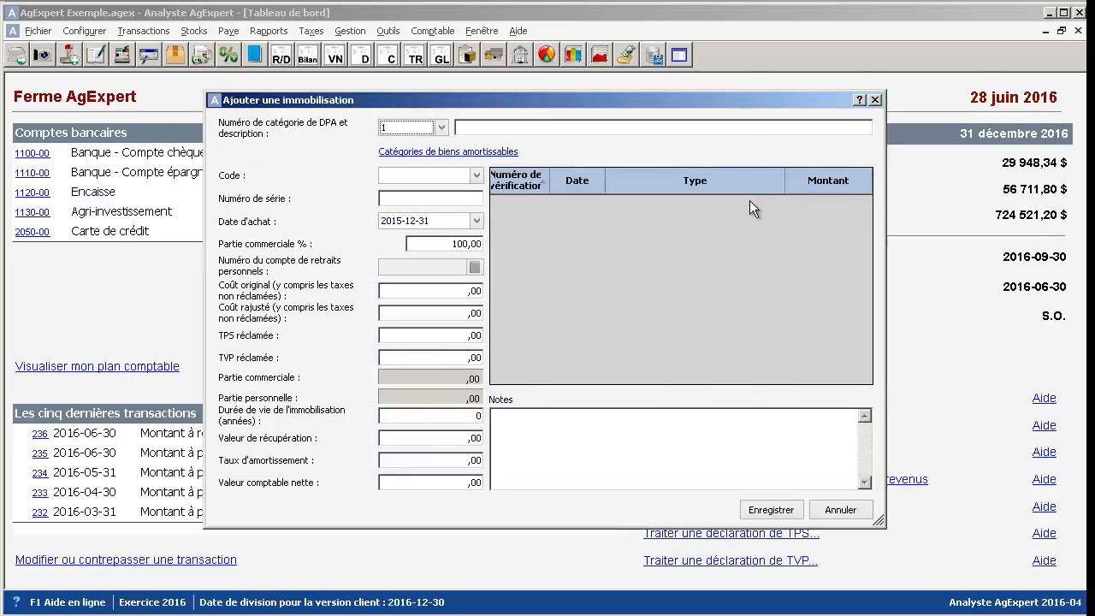
click(442, 129)
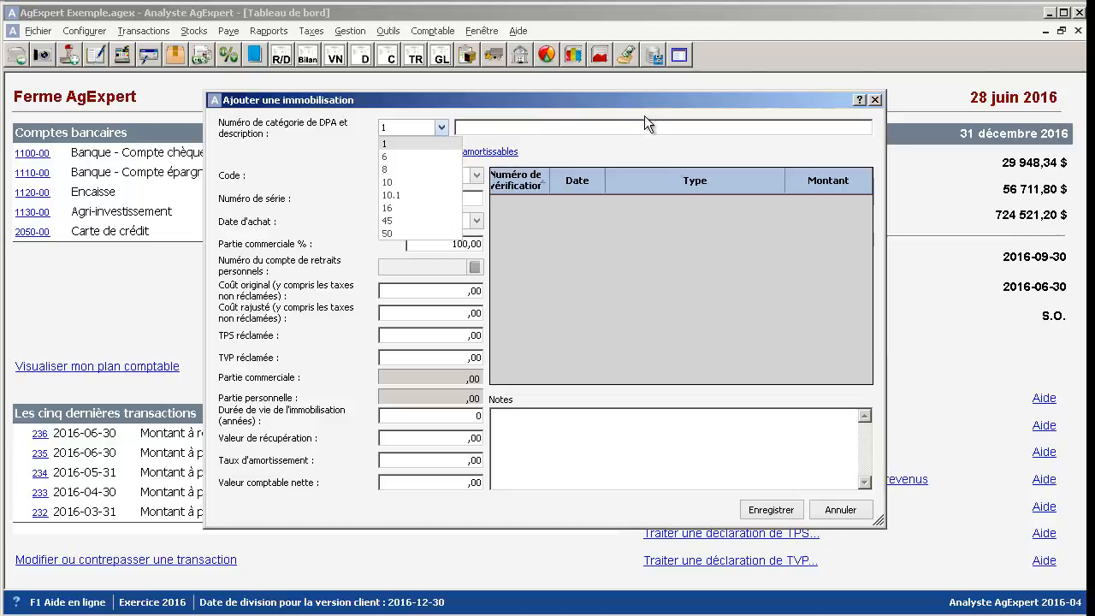
click(826, 99)
click(874, 99)
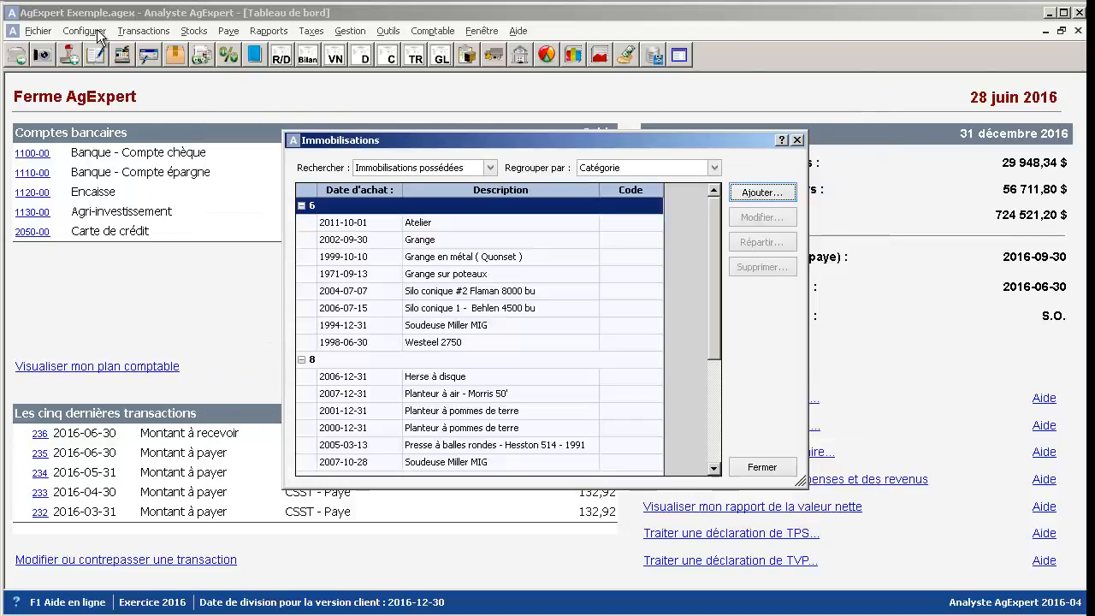
click(796, 139)
Start a new fixed asset (immobilisation) in DPA category 10 with the description "Tracteur JD1000".
click(84, 30)
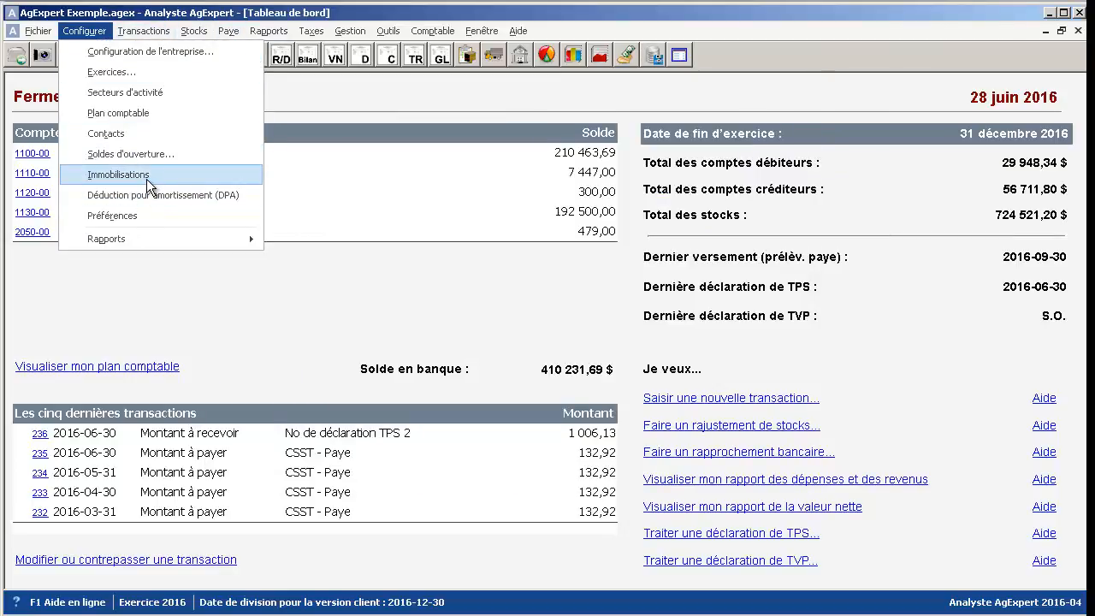
click(146, 176)
click(693, 188)
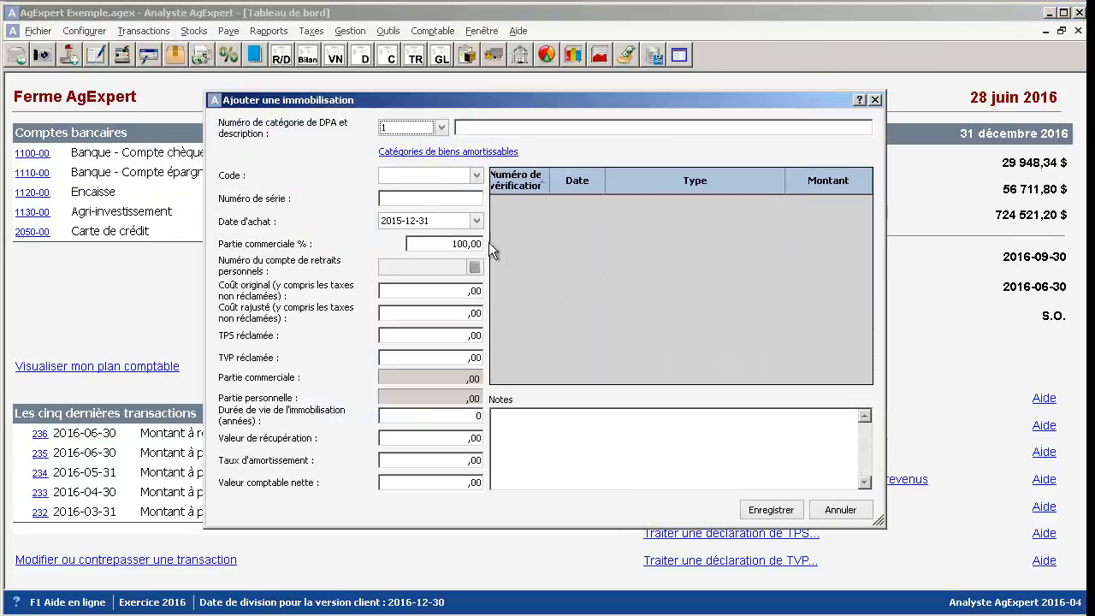
click(422, 131)
click(419, 149)
text(Traceteu)
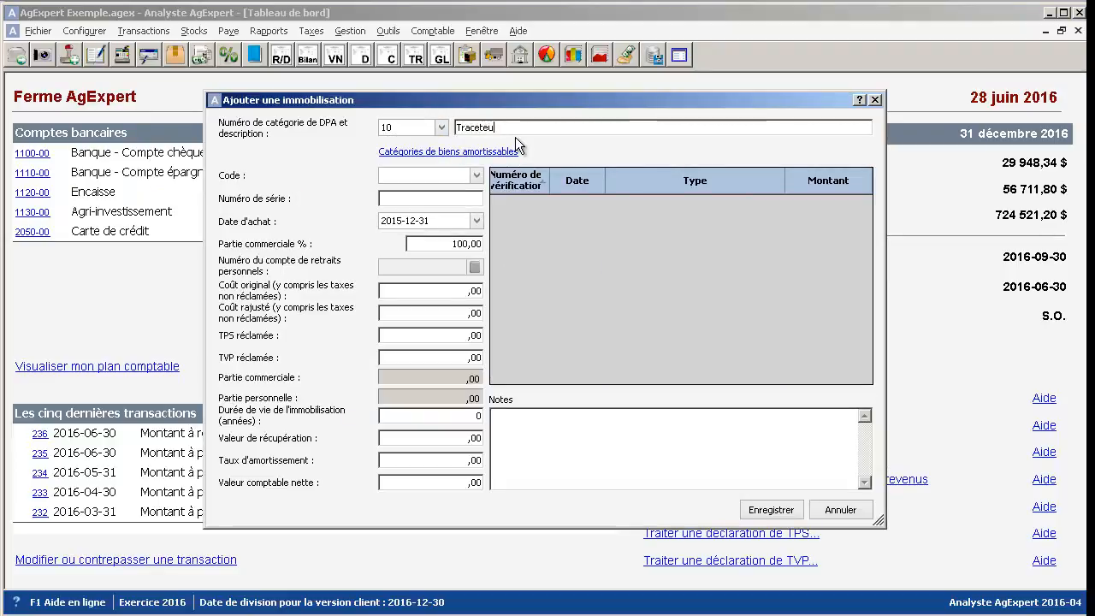
key(BackSpace)
key(BackSpace)
key(BackSpace)
key(BackSpace)
text(teur JD1000)
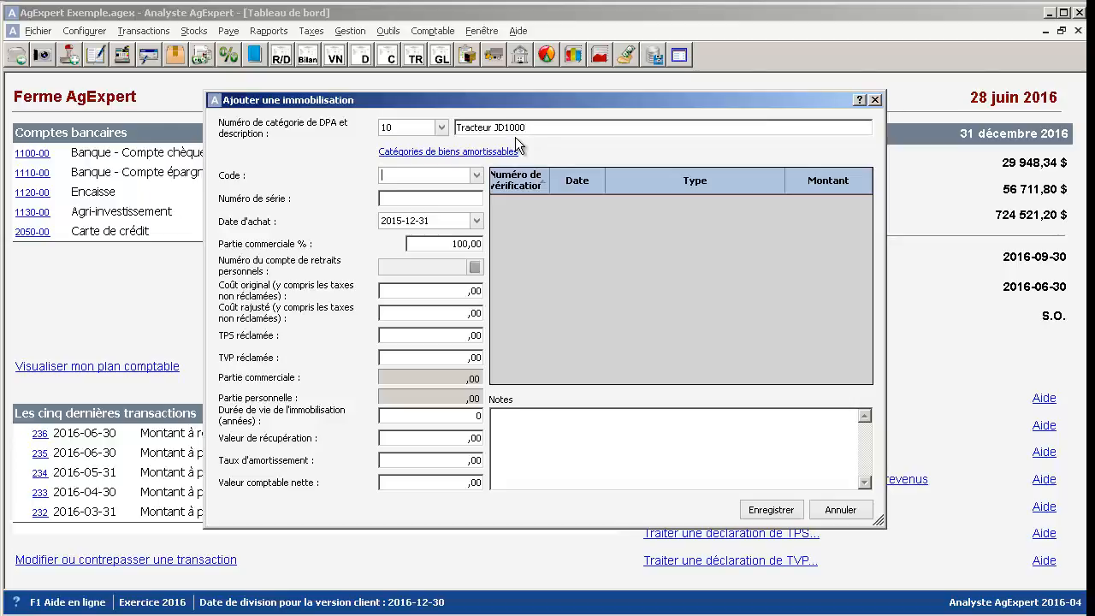
Give the asset the code MOIS, serial number SJ43243 and purchase date 2015-09-30.
text(MOIS)
text(SJ43243)
key(Tab)
double_click(424, 220)
double_click(410, 220)
text(0930)
Set the asset's business portion to 80% and assign "Autres éléments personnels" under Retraits personnels as its personal withdrawals account.
click(422, 244)
drag(422, 244, 516, 256)
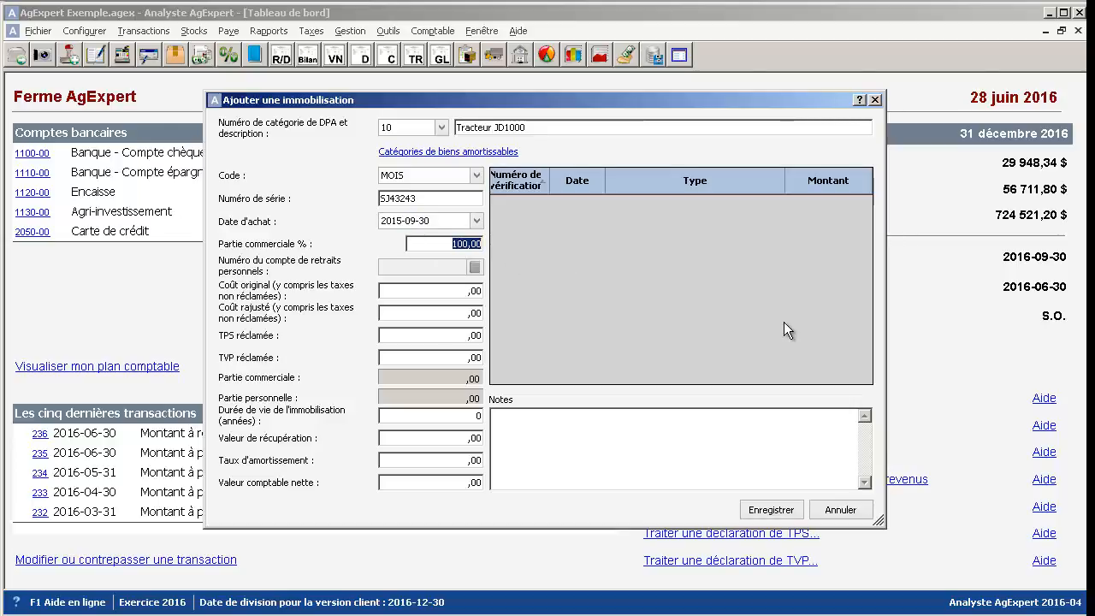
text(80)
key(Tab)
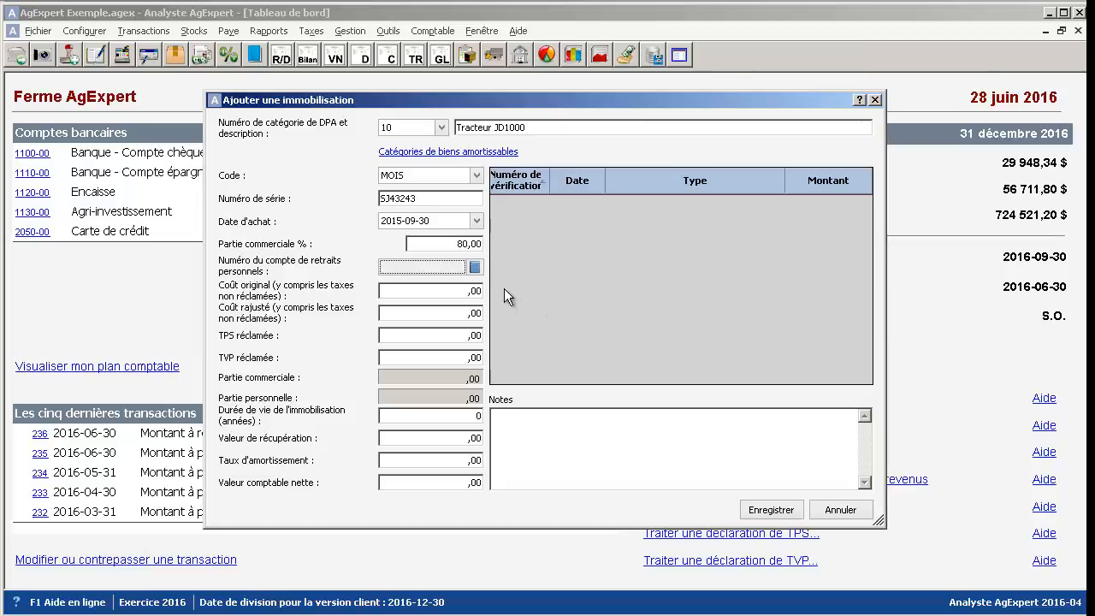
click(475, 266)
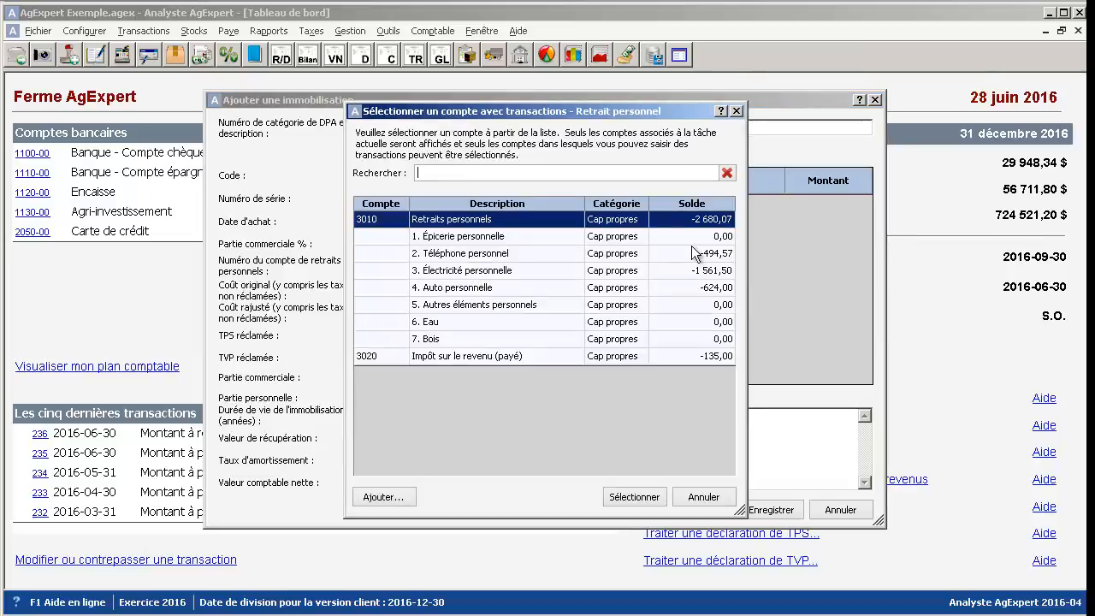
click(508, 289)
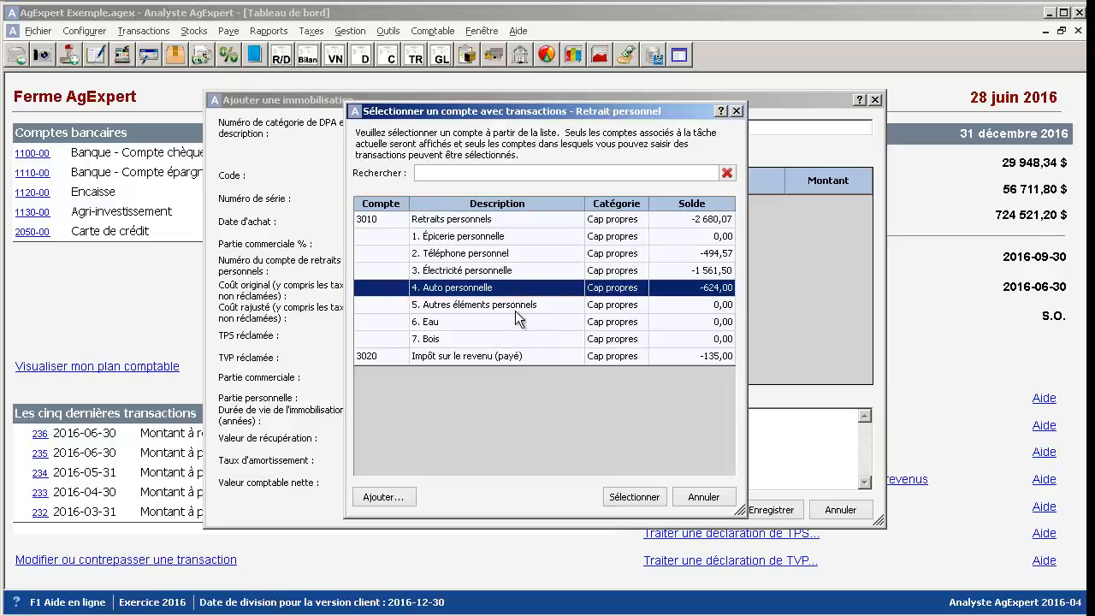
double_click(519, 302)
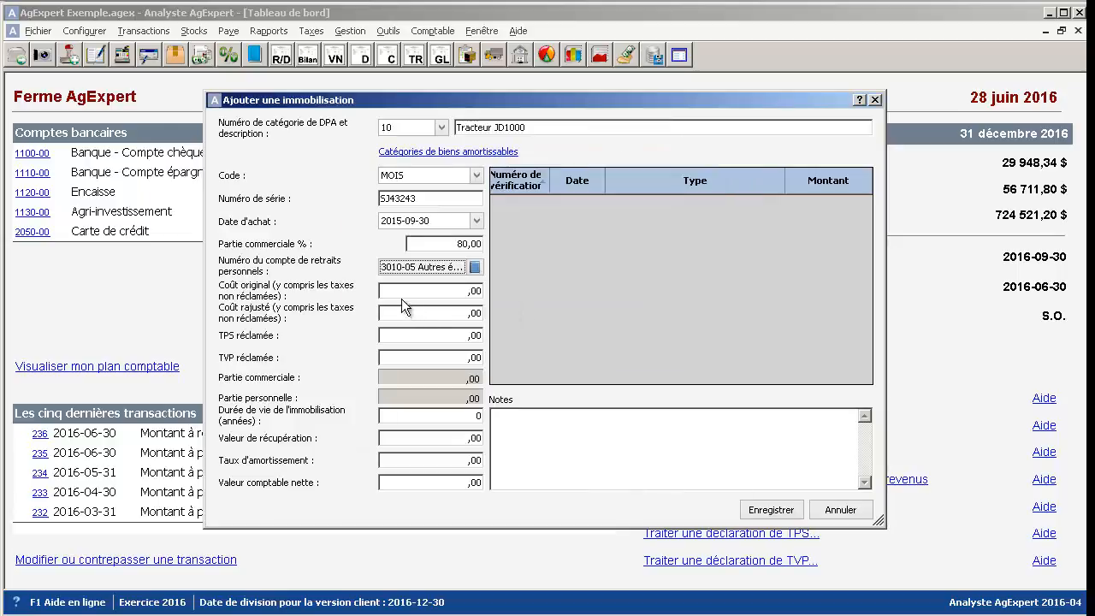
Enter an original cost of 150 000 and a claimed TPS of 15 000 for the asset.
click(401, 295)
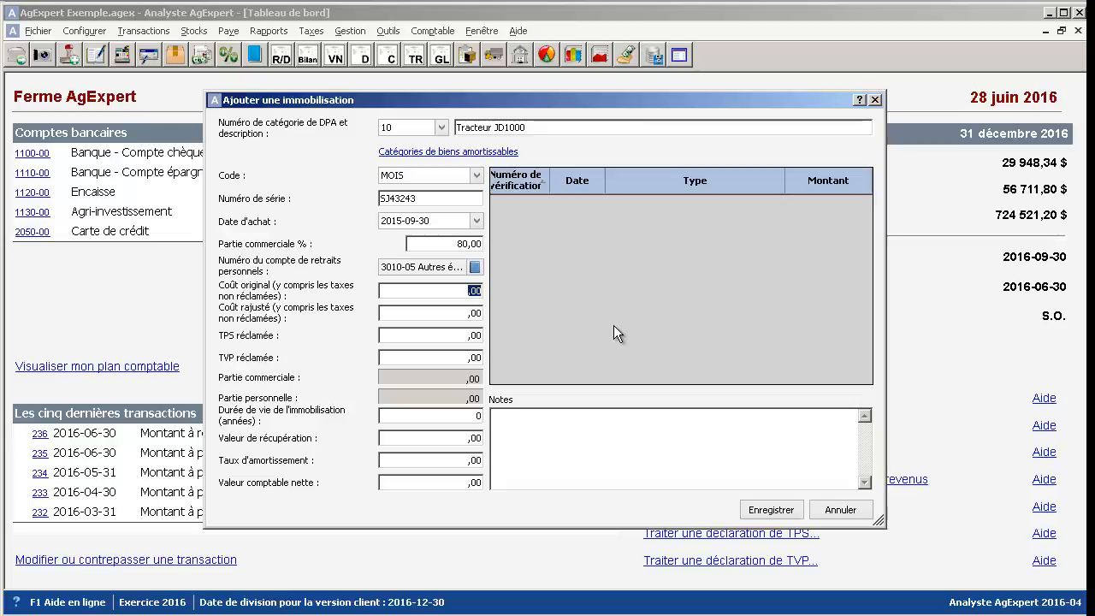
text(150000)
click(449, 337)
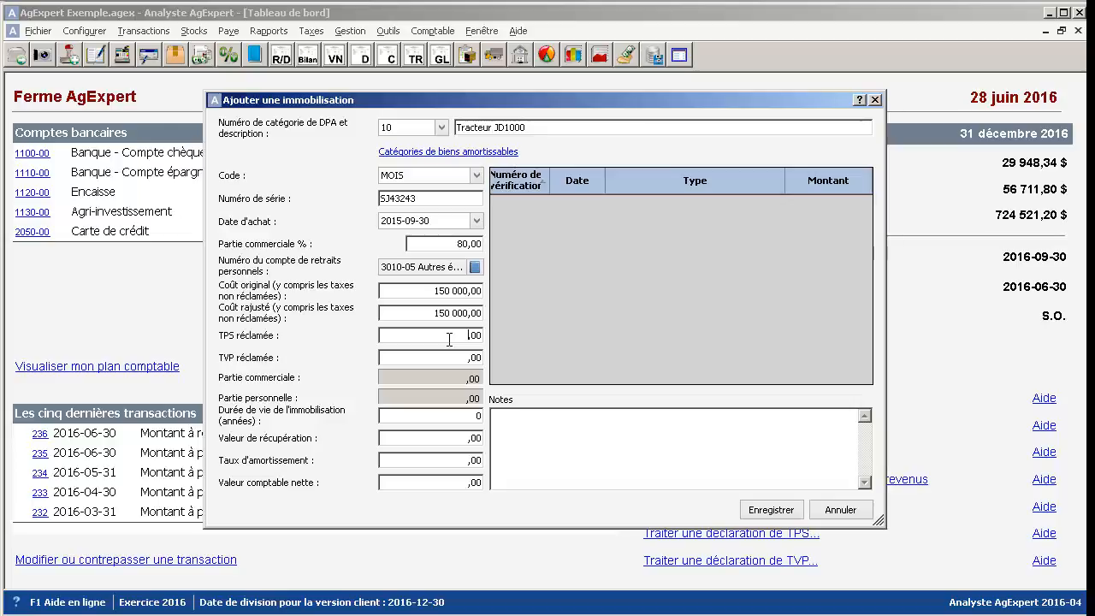
drag(448, 338, 525, 343)
text(15000)
Go through the TVP, salvage value, depreciation rate and net book value fields, and save the new asset.
click(421, 355)
click(462, 439)
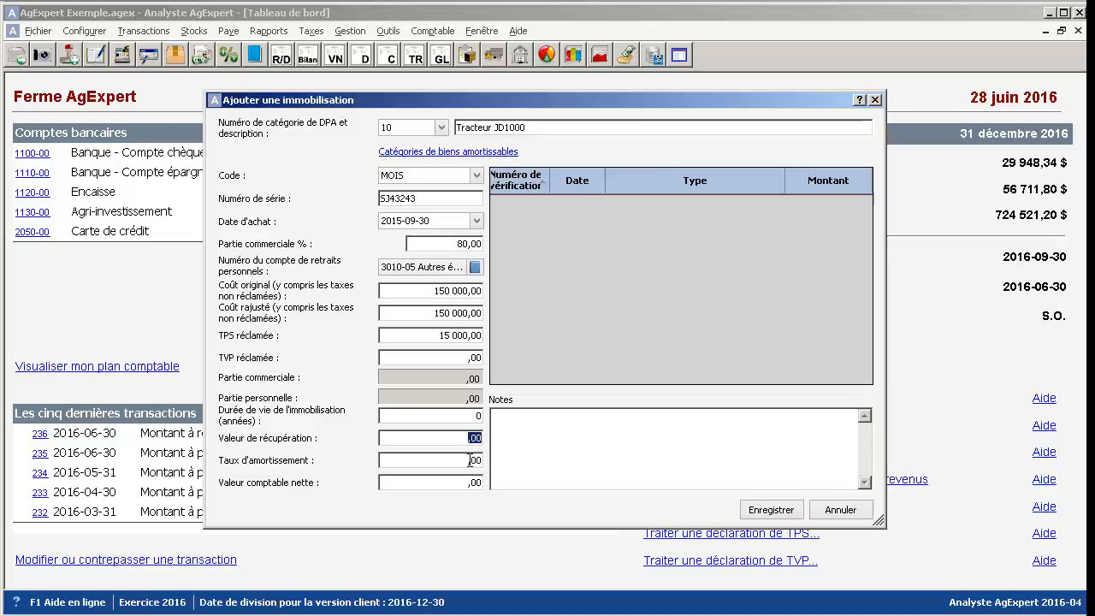
click(439, 459)
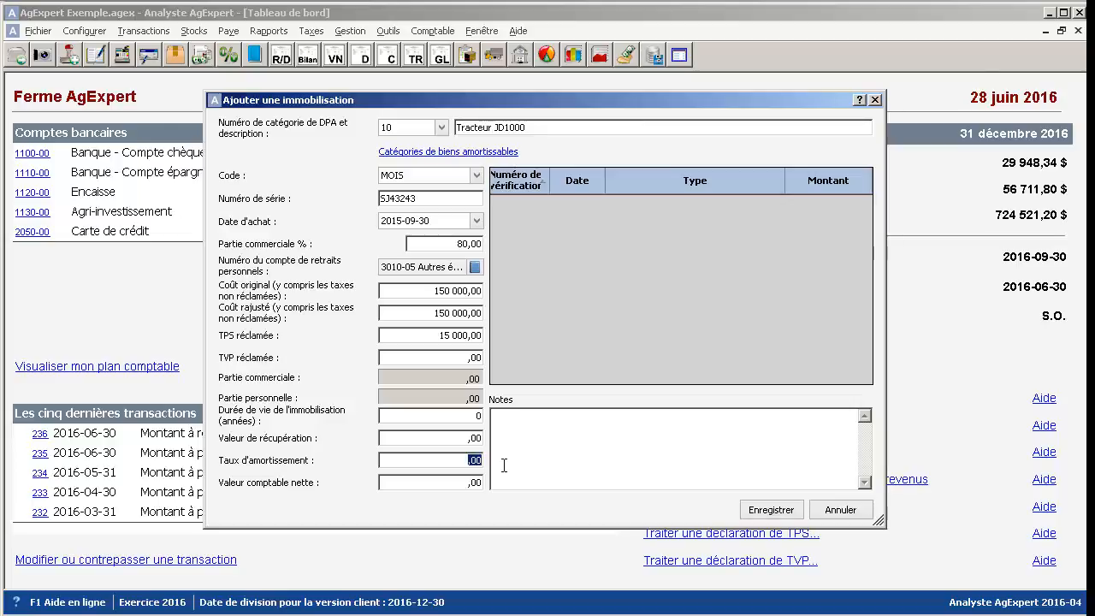
click(437, 483)
drag(422, 484, 550, 487)
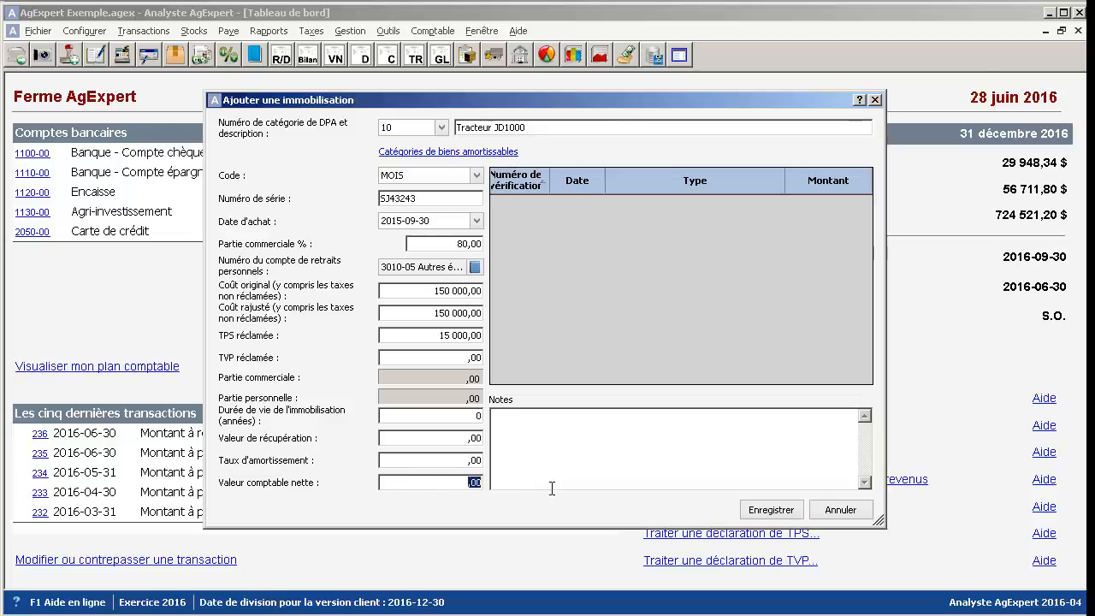
click(435, 486)
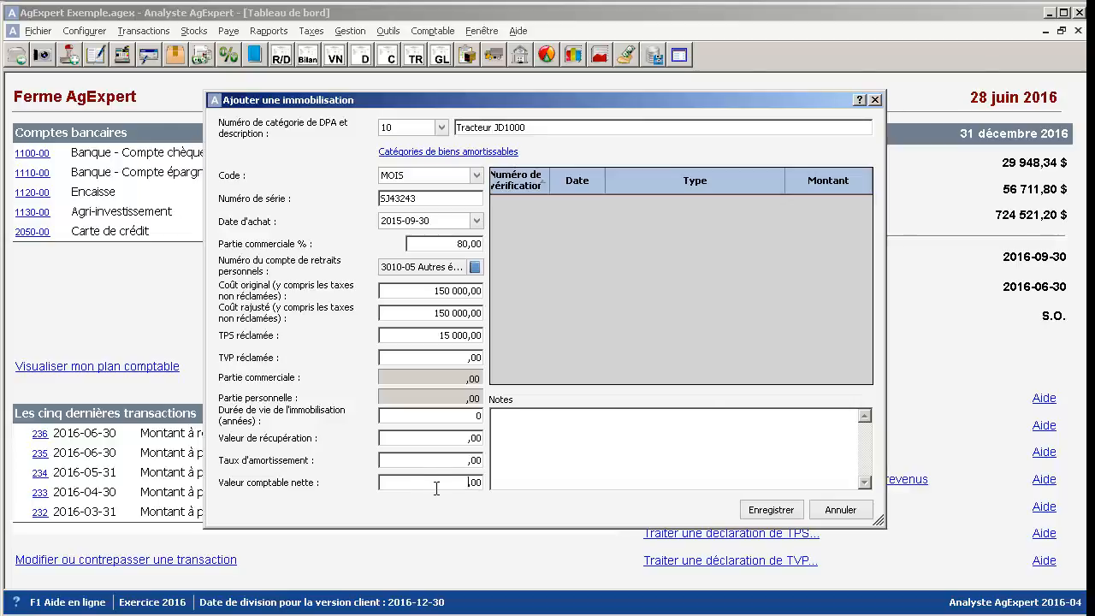
click(770, 510)
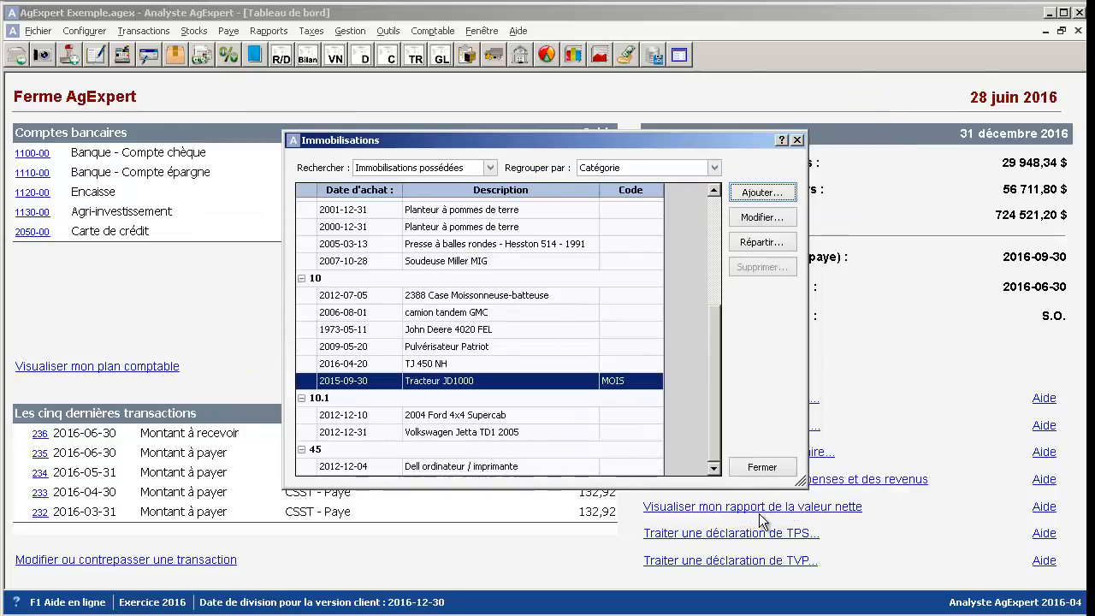